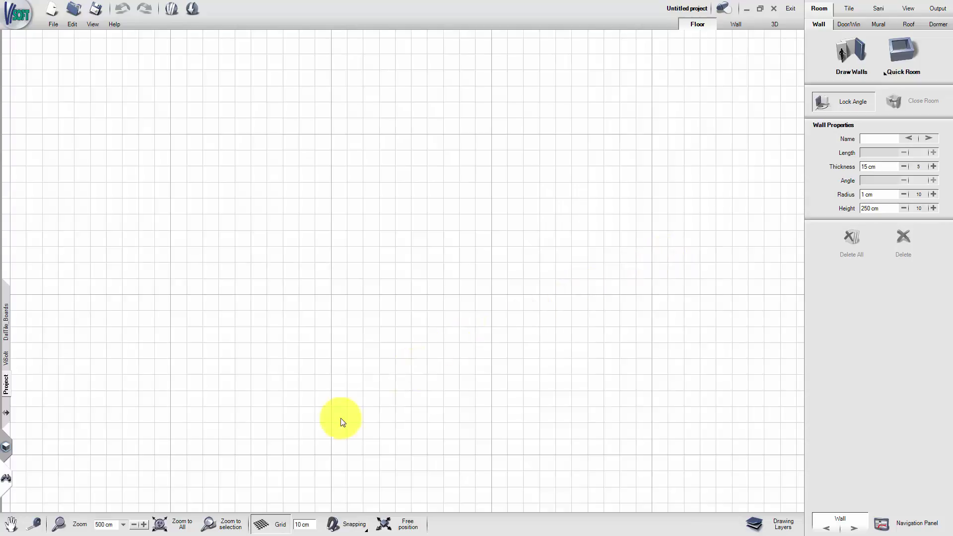
Step: Zoom to 1000 cm and load image file 3321223 as the background image
left_click(123, 524)
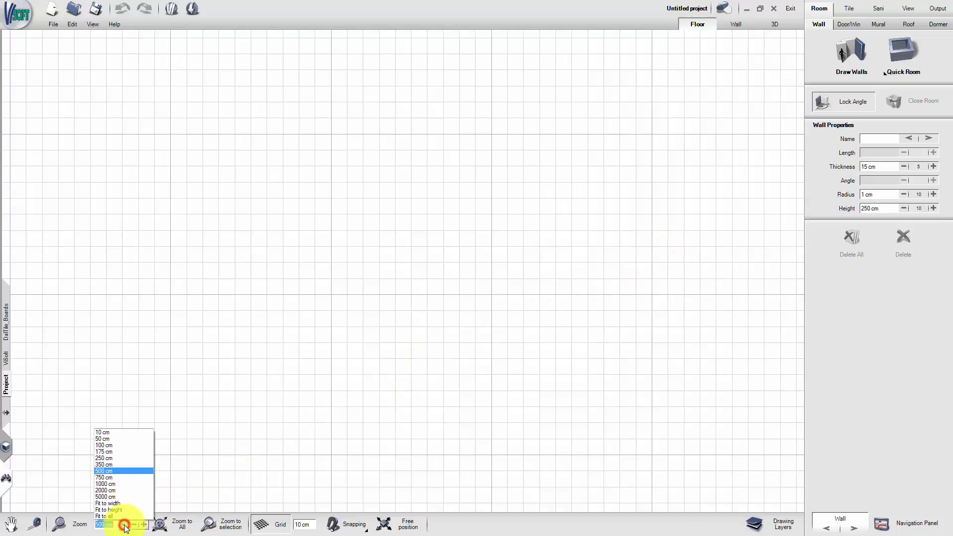
left_click(112, 484)
right_click(340, 353)
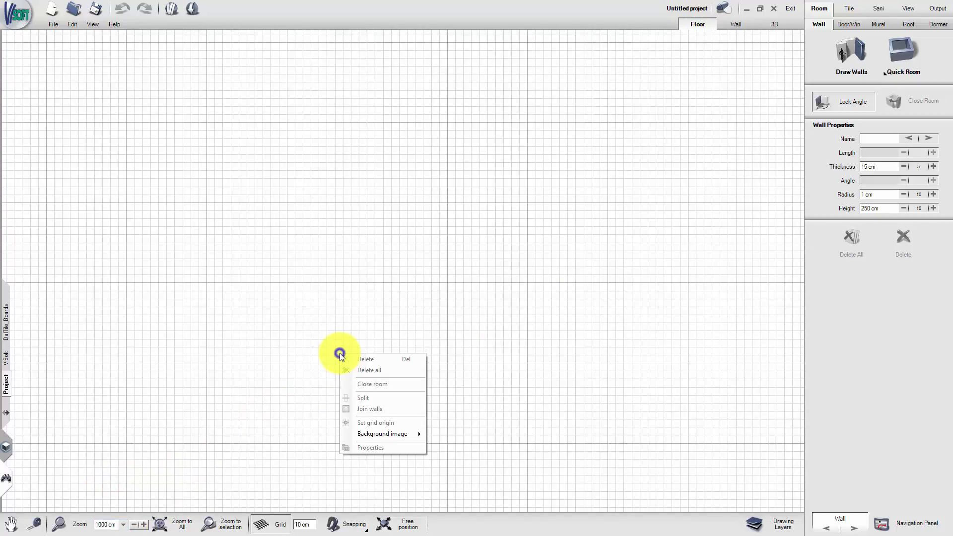
mouse_move(372, 433)
mouse_move(440, 424)
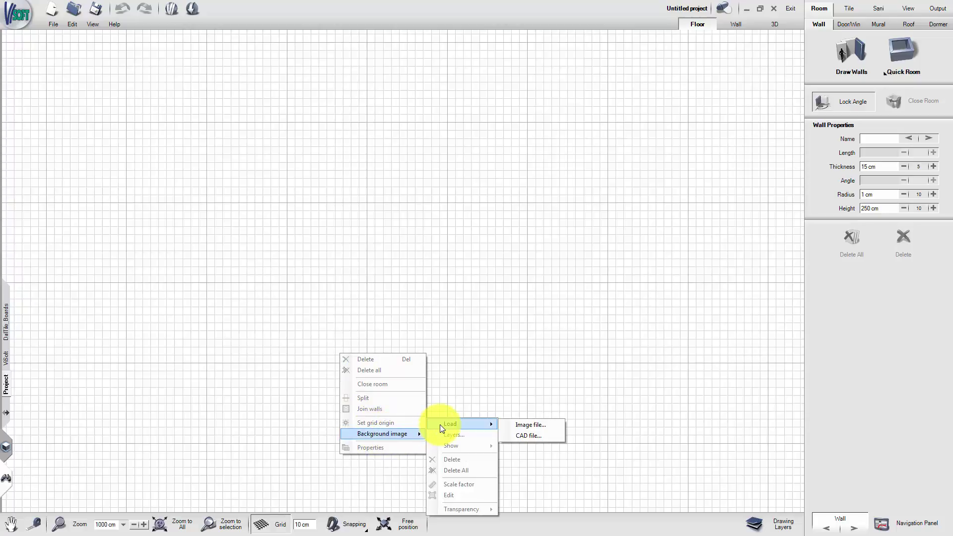
left_click(516, 425)
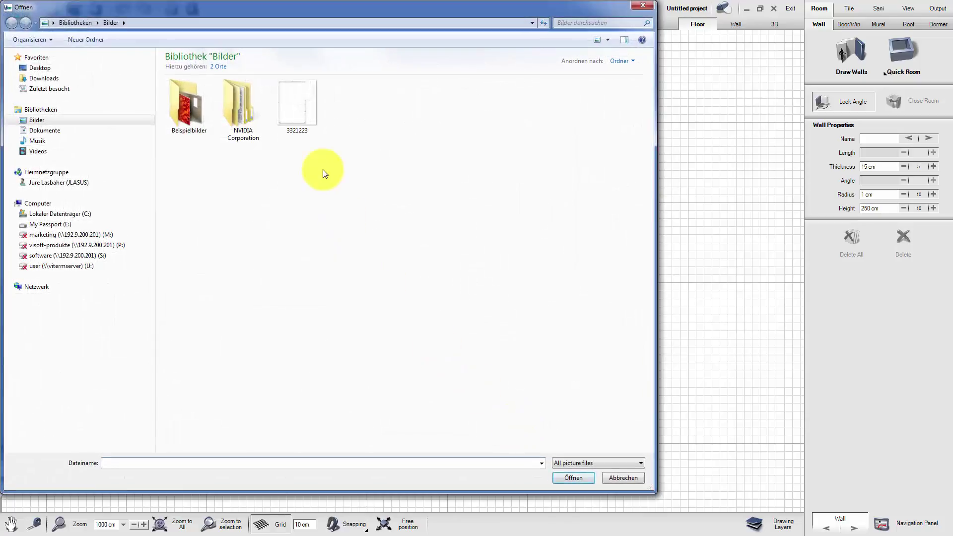
left_click(298, 129)
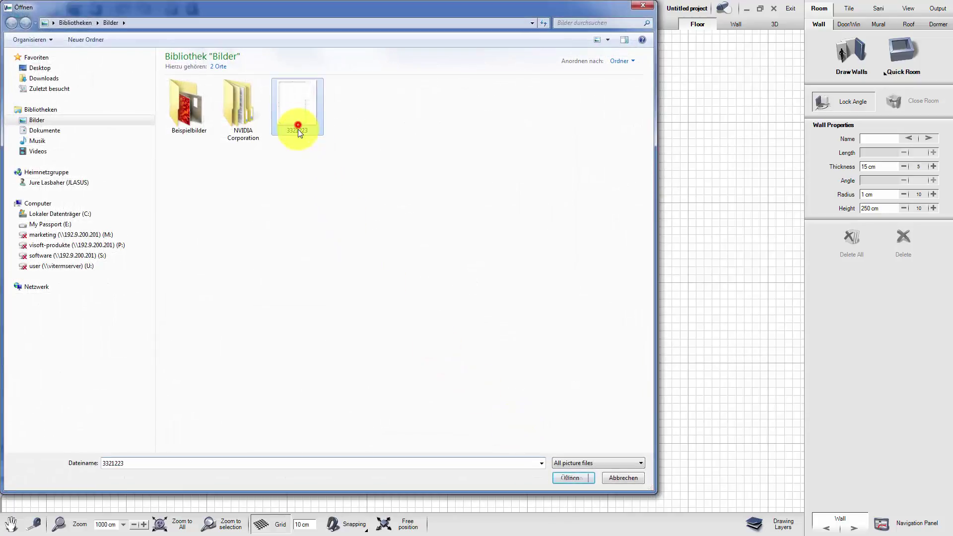
left_click(568, 477)
Step: Set the background image scale by measuring the bottom wall as 310 cm
right_click(566, 470)
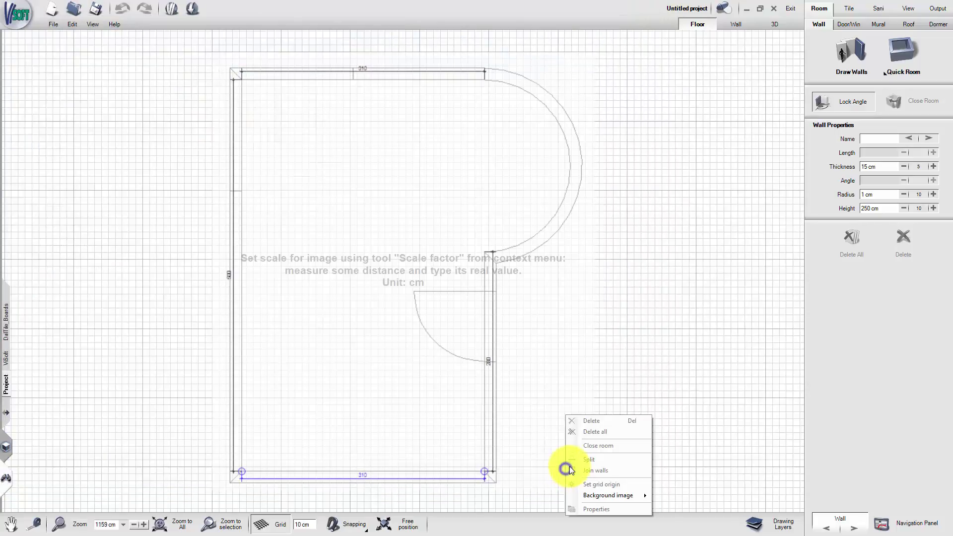
mouse_move(596, 494)
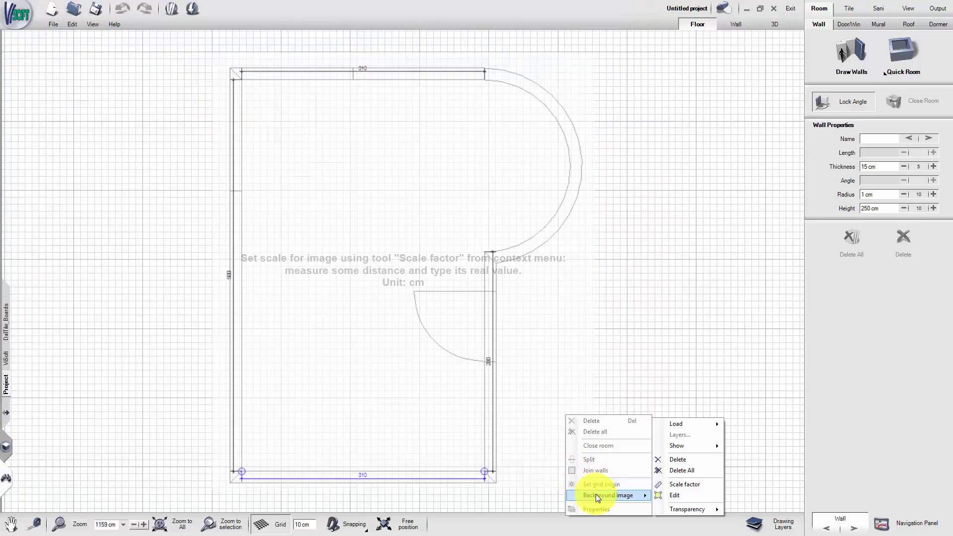
left_click(665, 483)
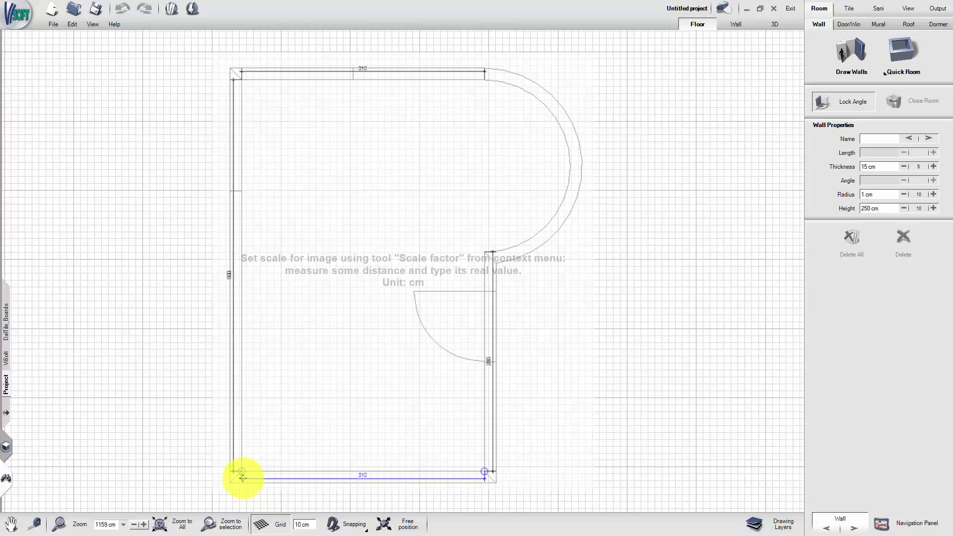
left_click(243, 478)
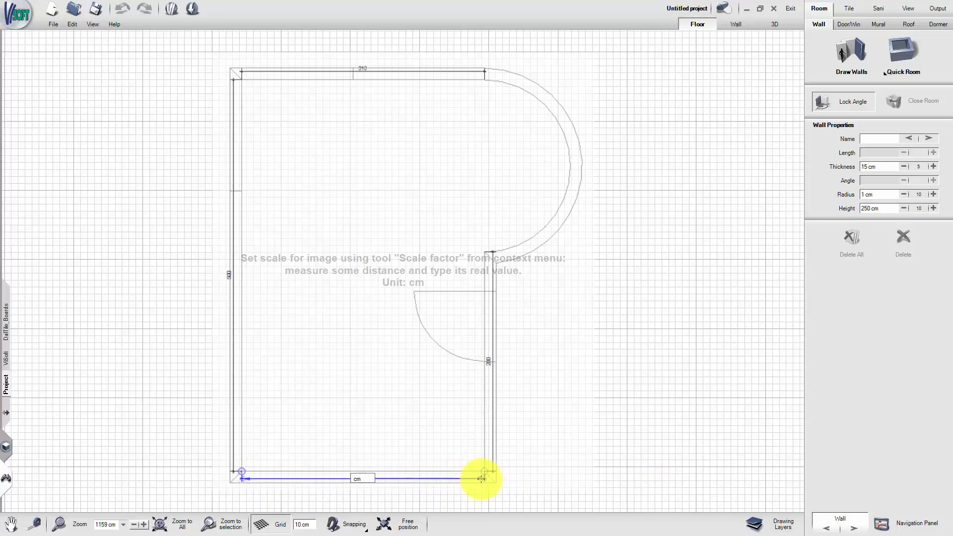
key("Return")
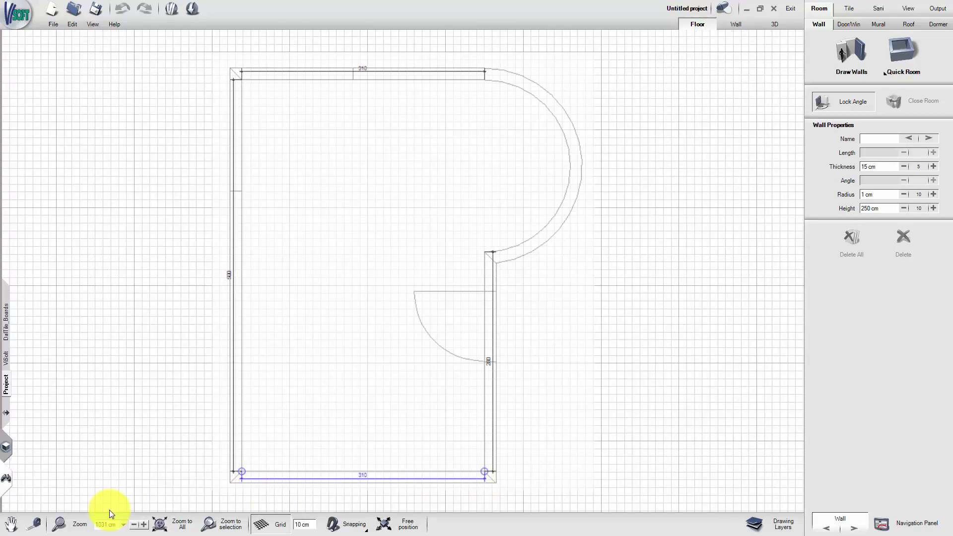
Step: Zoom into the bottom-left corner, nudge the background image slightly down, then fit the whole plan
left_click(60, 523)
left_click_drag(201, 366, 373, 501)
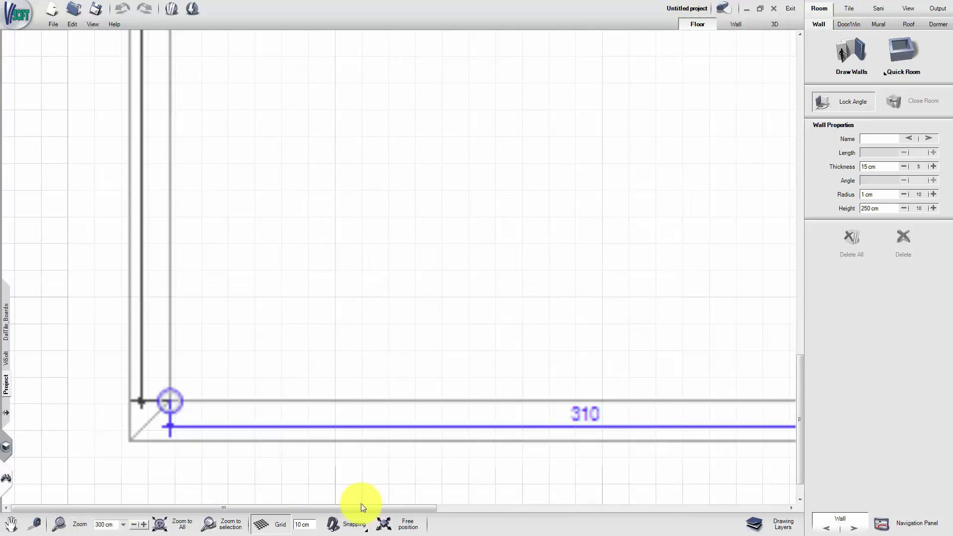
right_click(352, 452)
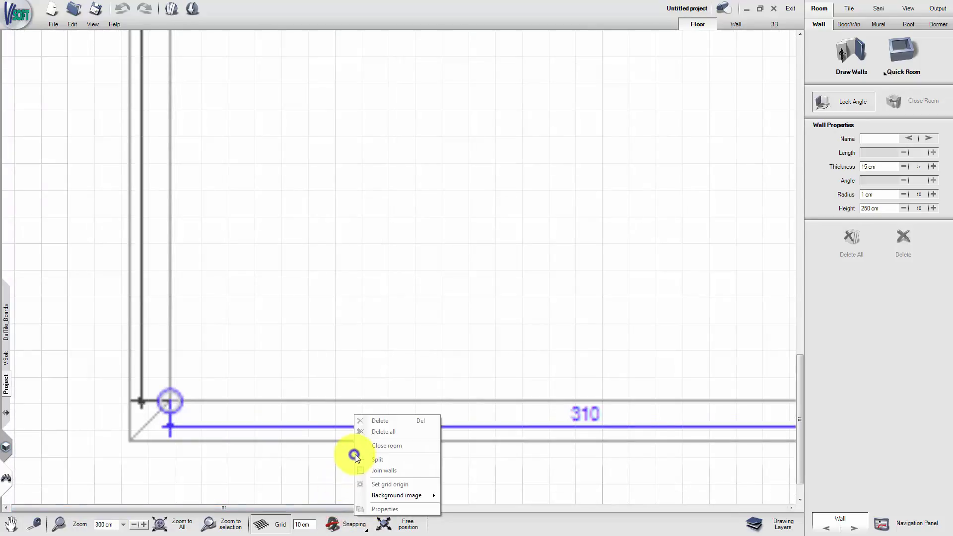
mouse_move(386, 495)
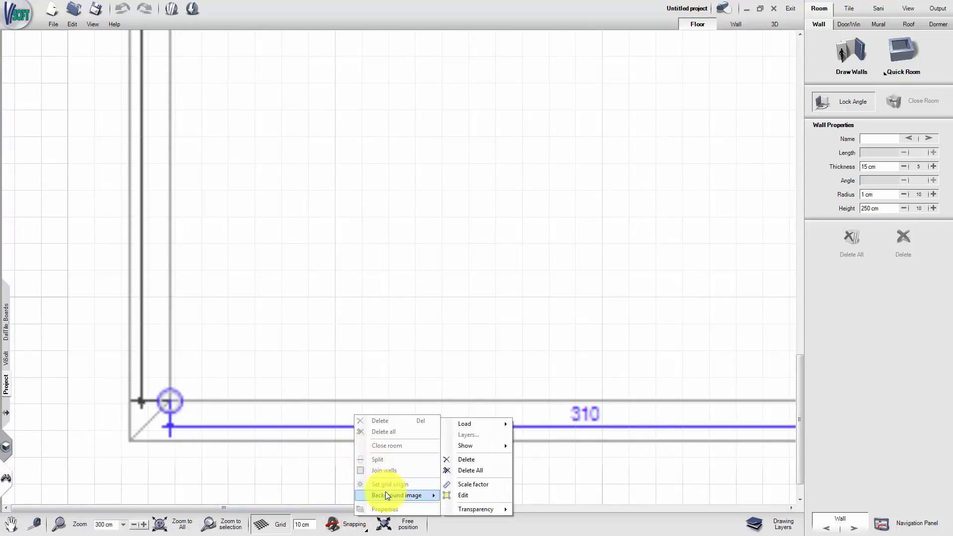
left_click(458, 495)
left_click_drag(249, 344, 254, 349)
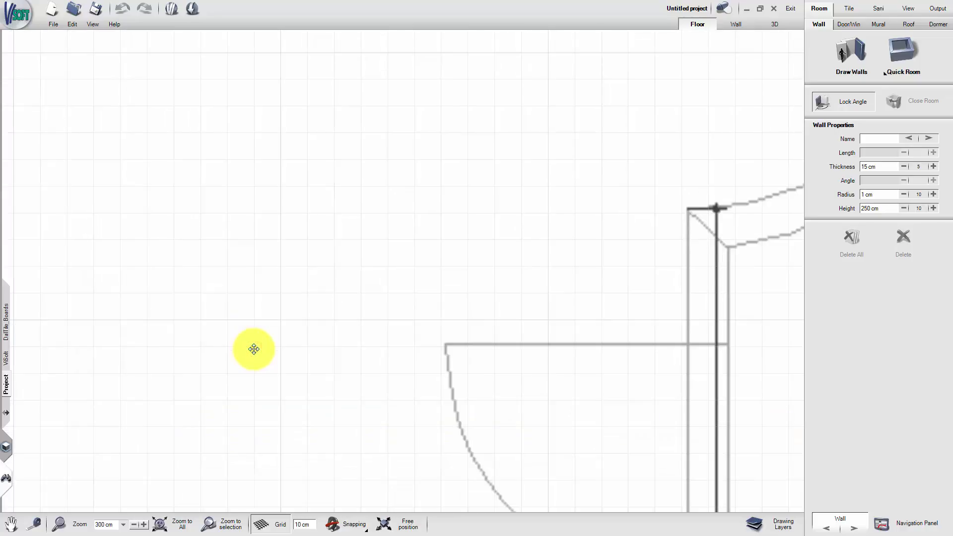
left_click(181, 525)
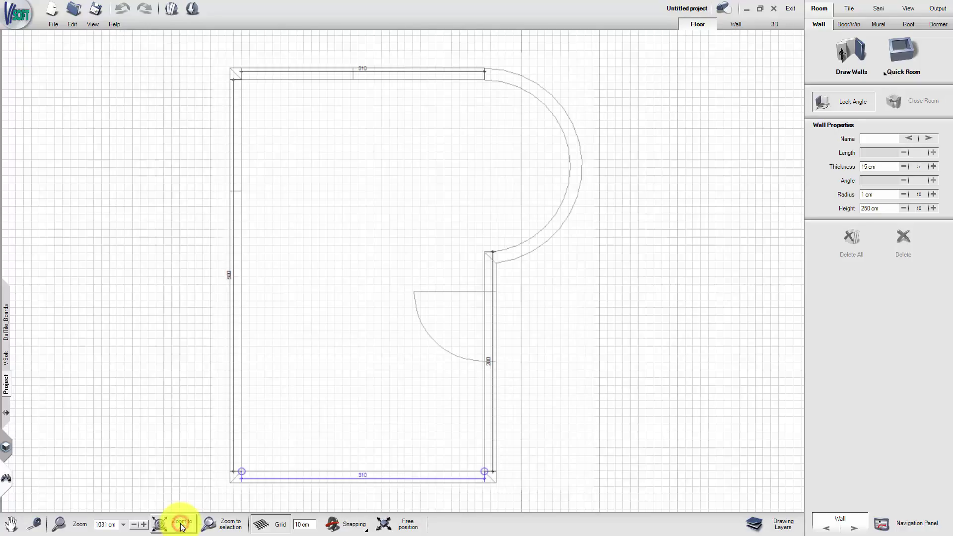
Step: With snapping toggled, trace walls up the left side, across the top, along the arc and down the right
left_click(332, 526)
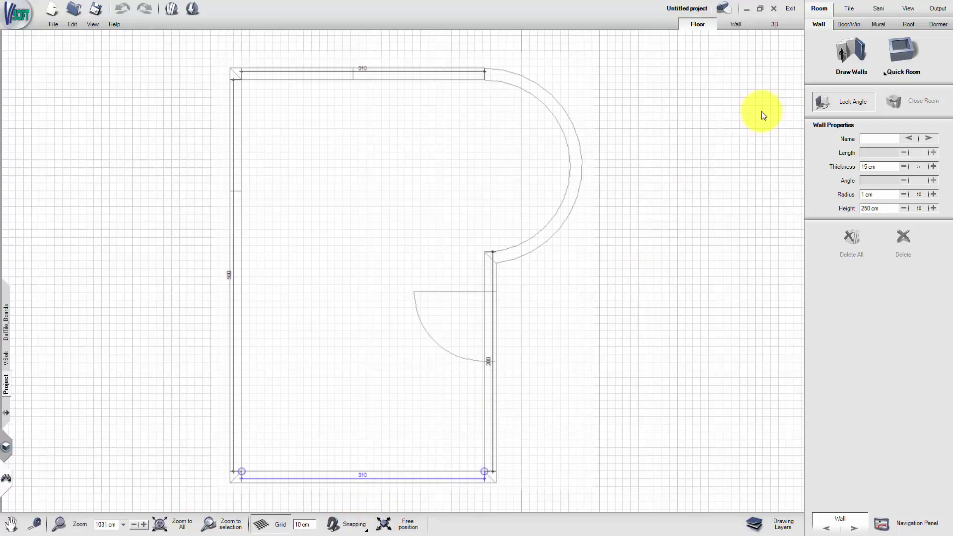
left_click(848, 51)
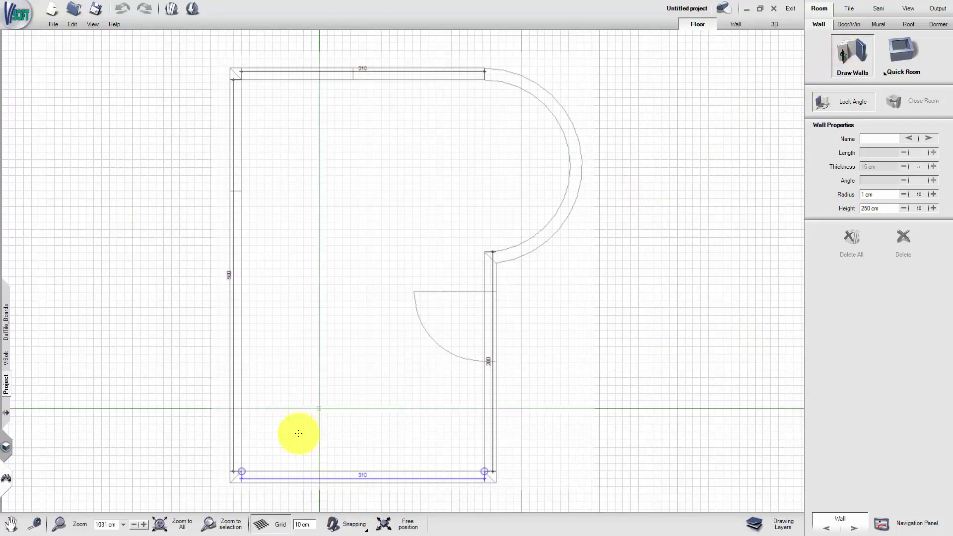
left_click(242, 470)
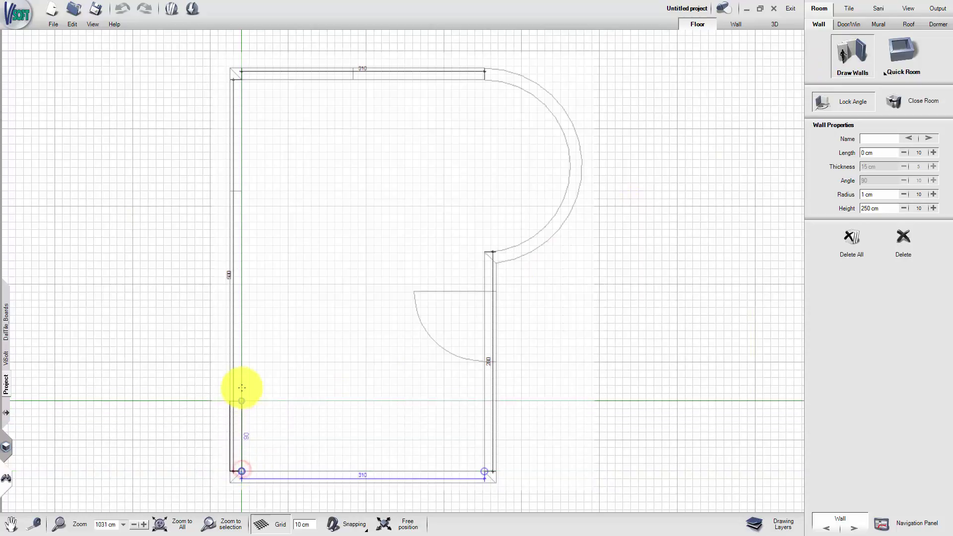
left_click(243, 79)
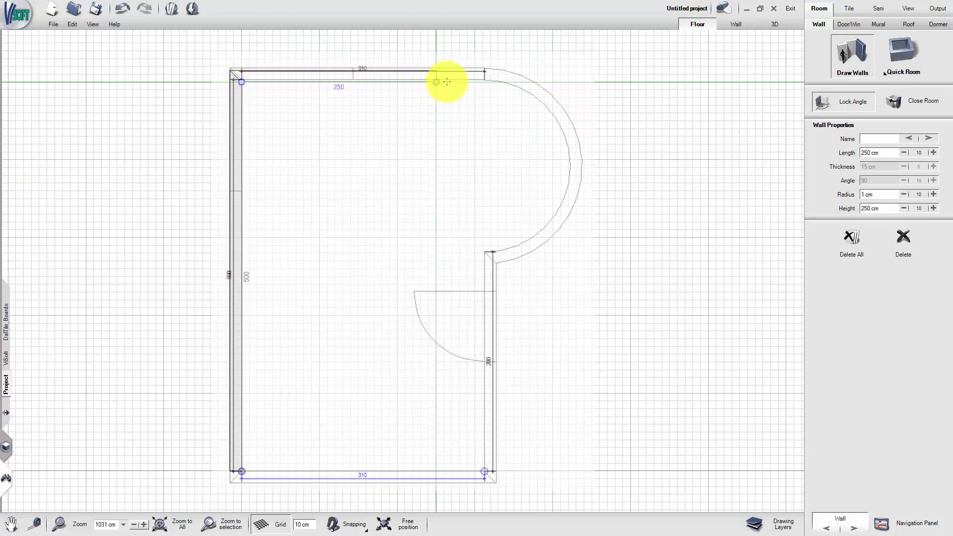
left_click(483, 82)
key("ctrl")
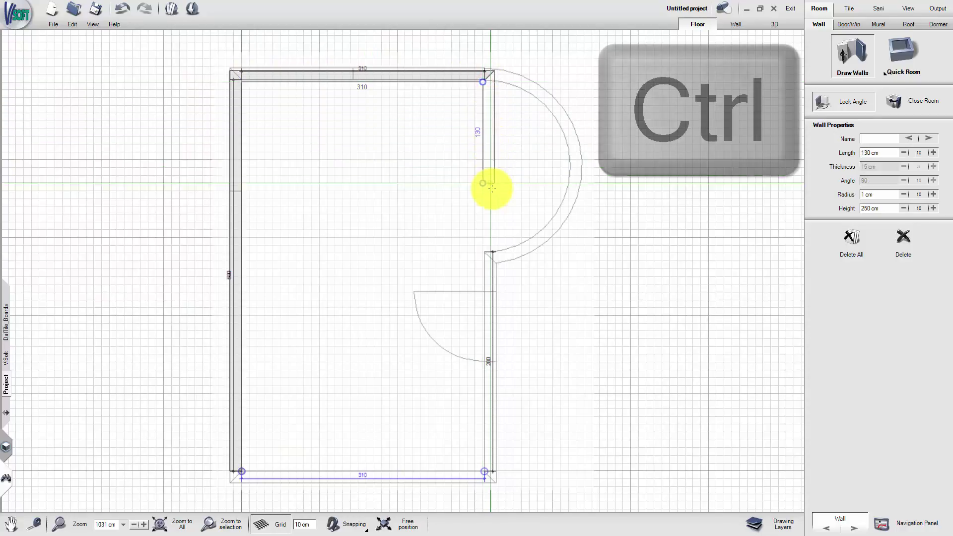
left_click(485, 253)
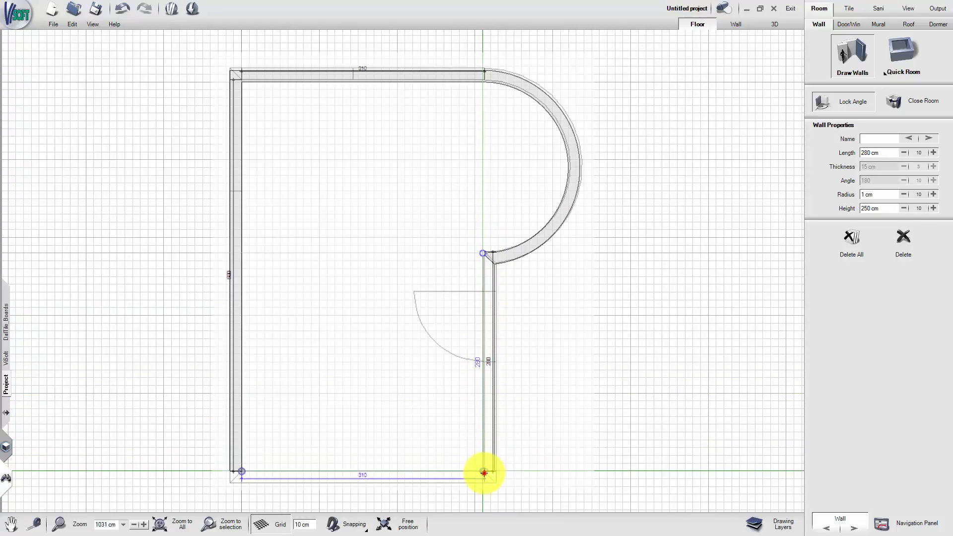
left_click(484, 472)
Step: Close the traced room at its bottom-left starting point
left_click(253, 471)
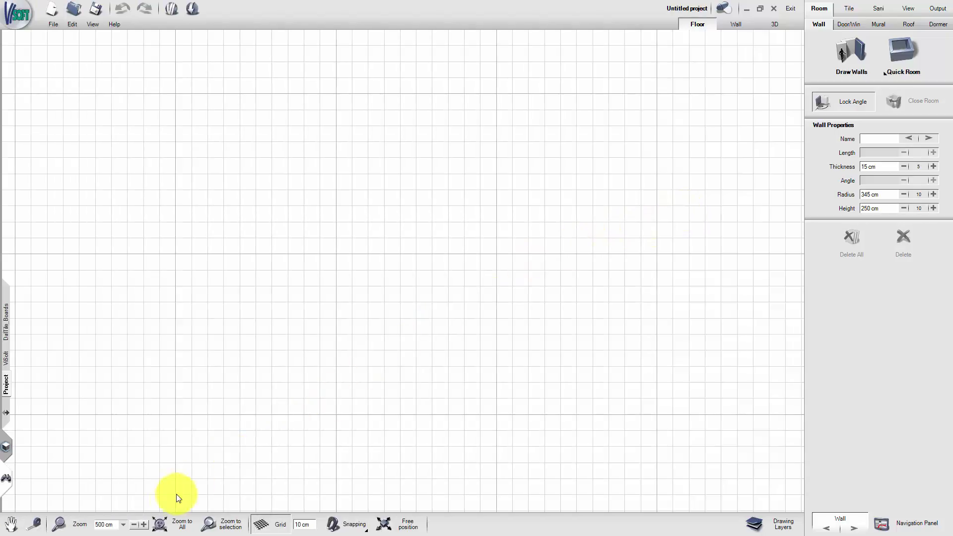
Step: At a 2000 cm zoom, draw a 350 cm vertical first wall for the new room
left_click(123, 525)
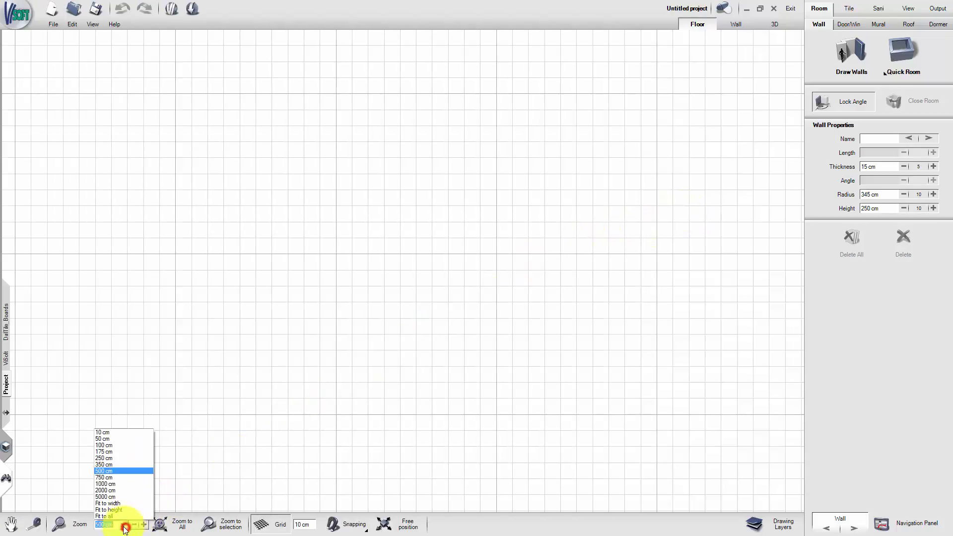
left_click(107, 490)
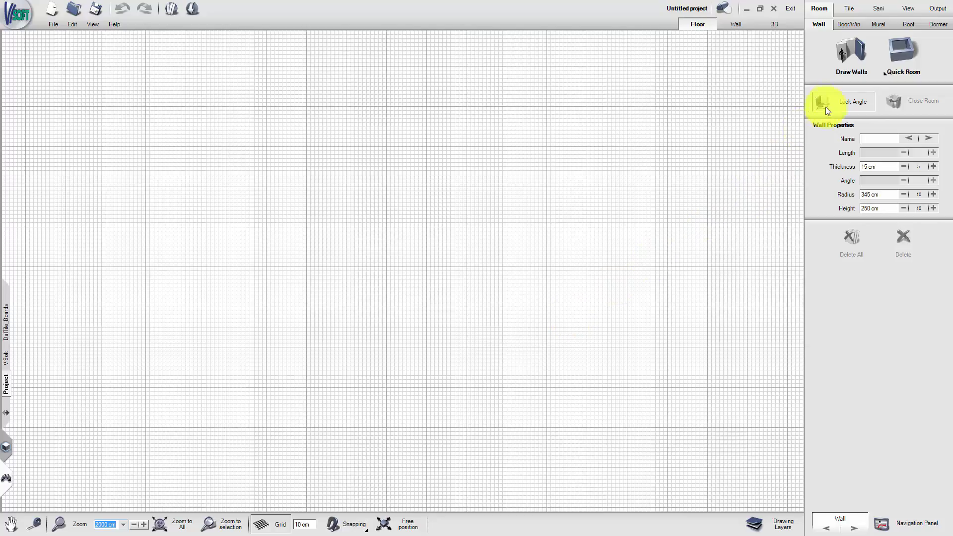
left_click(848, 60)
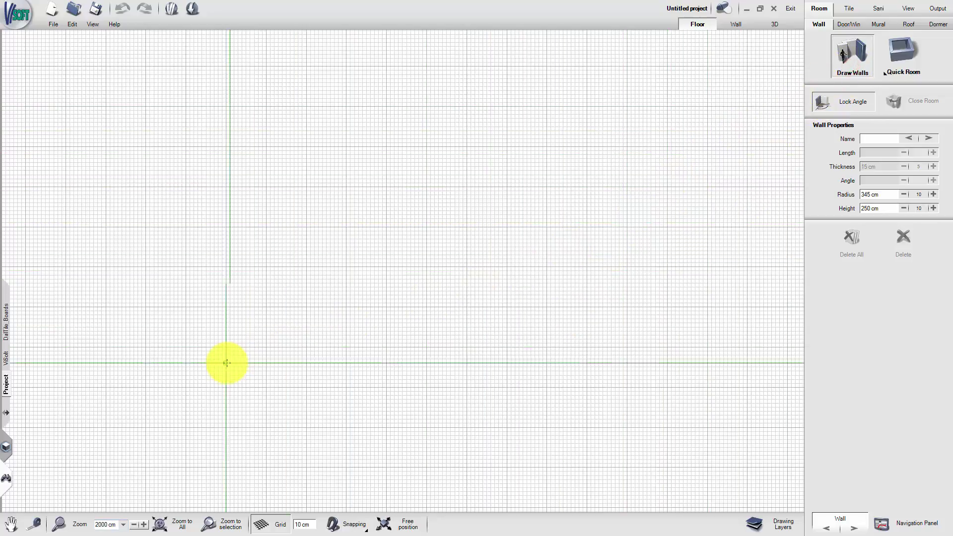
left_click(194, 383)
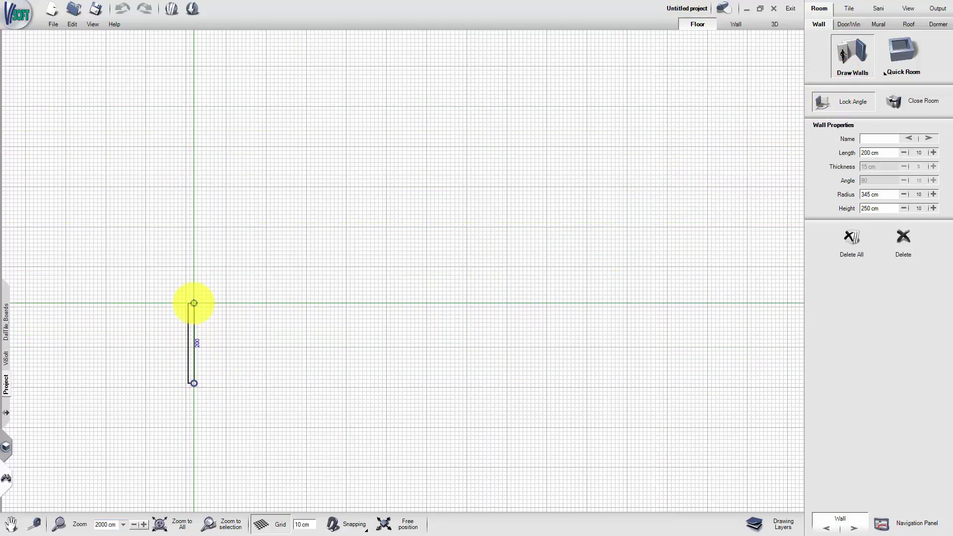
left_click(189, 242)
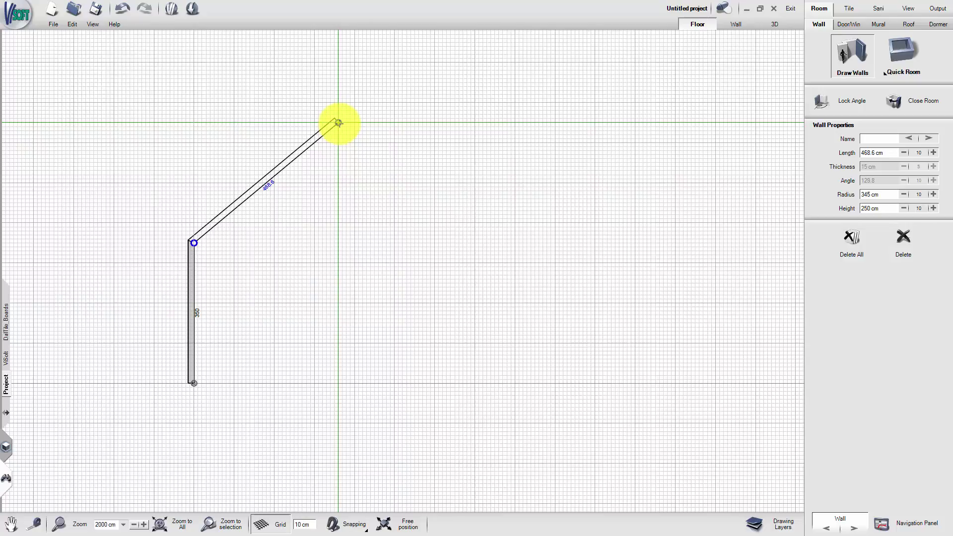
Step: End the 468.6 cm diagonal wall and stop drawing, leaving the outline open
left_click(339, 122)
right_click(340, 124)
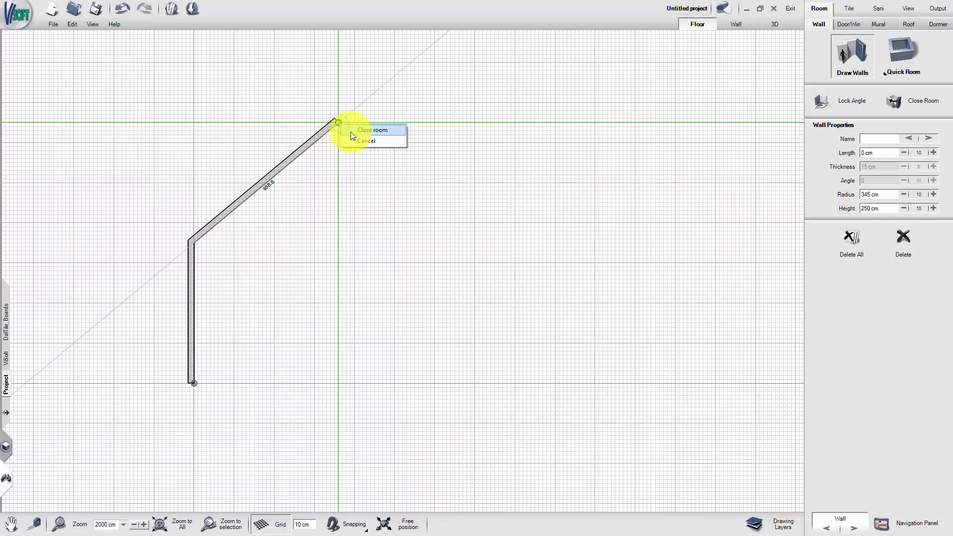
left_click(357, 140)
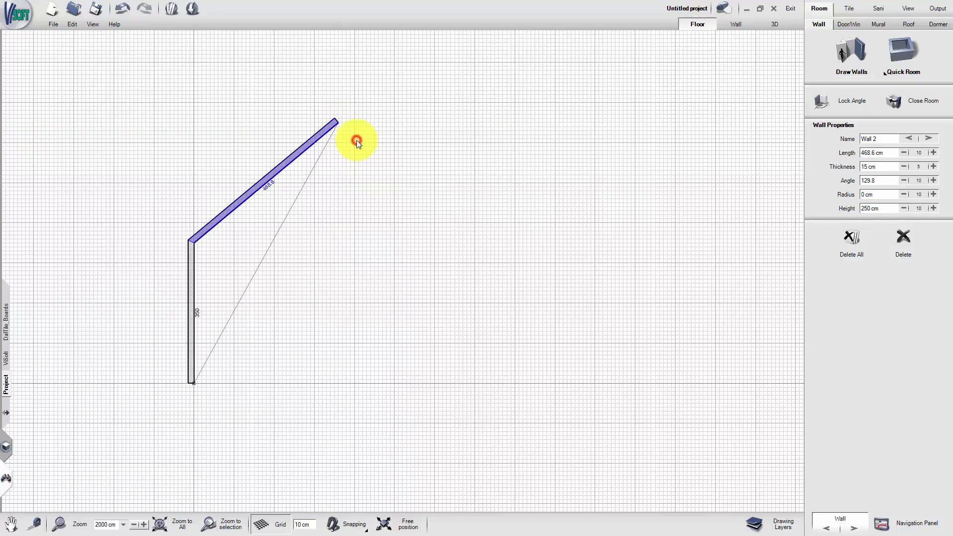
Step: Bend the 350 cm vertical wall into a shallow arc of radius -356 cm
left_click(192, 276)
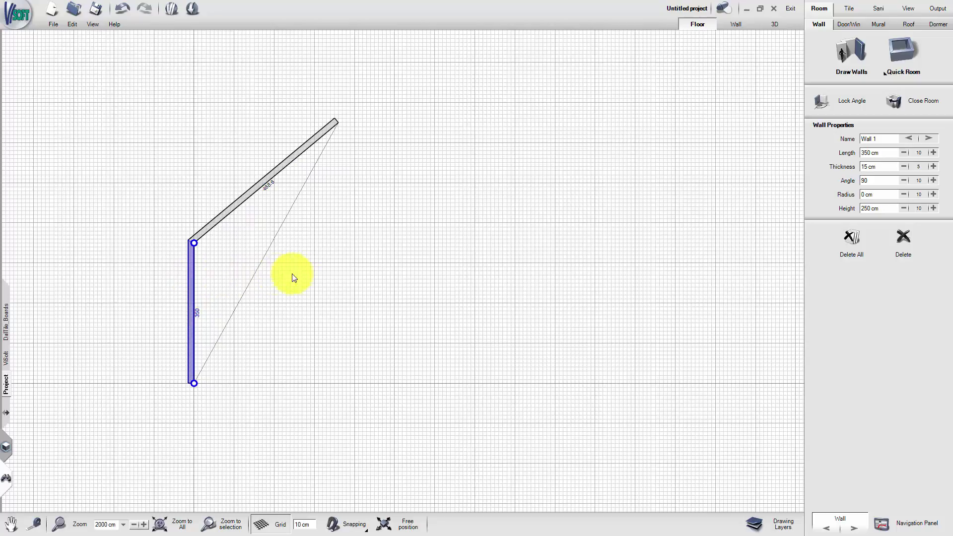
left_click(904, 195)
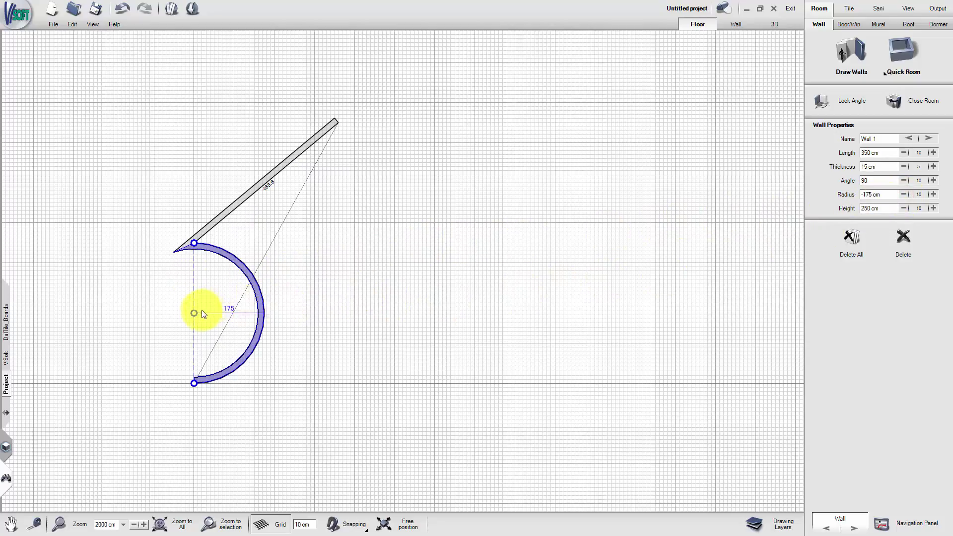
left_click_drag(194, 312, 71, 315)
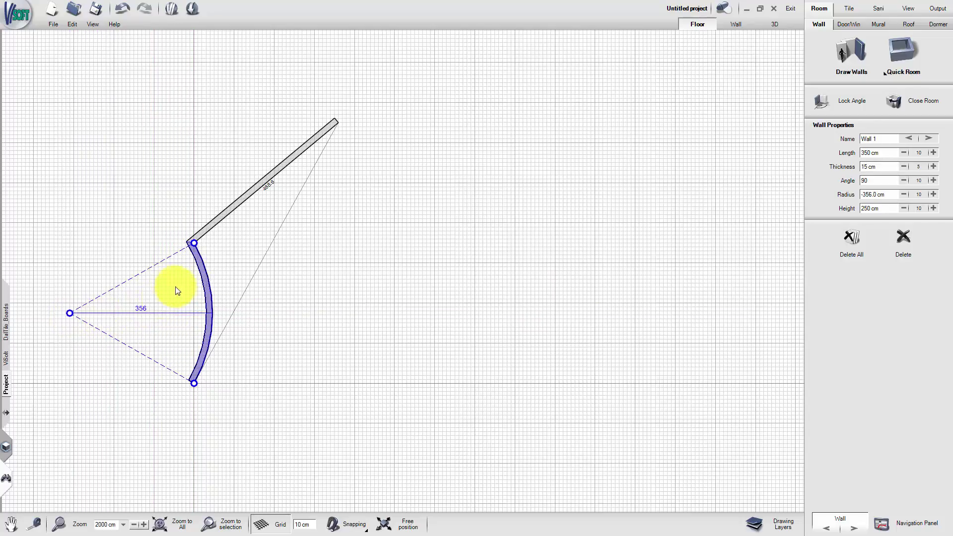
Step: Curve the 468.6 cm diagonal wall outward and reshape it to a 249.1 cm radius
left_click(226, 216)
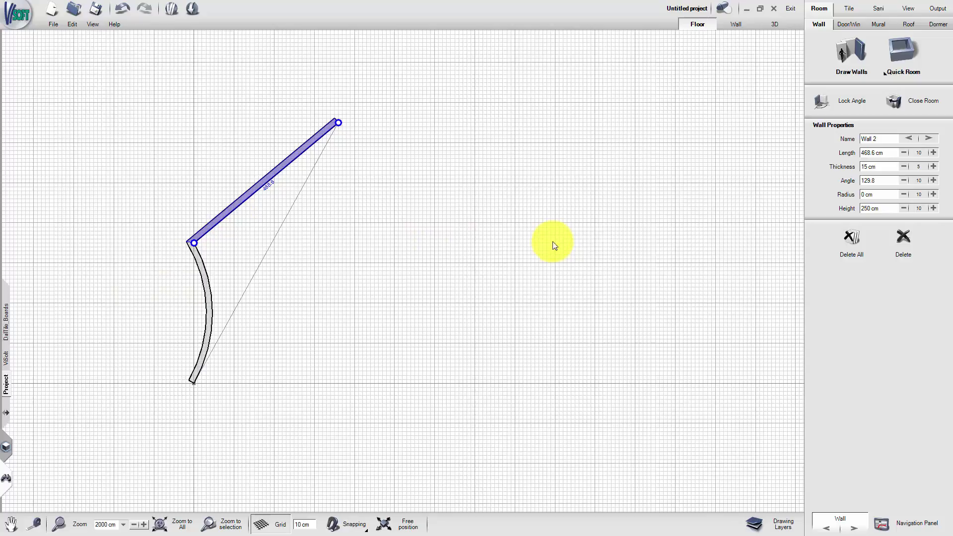
left_click(934, 194)
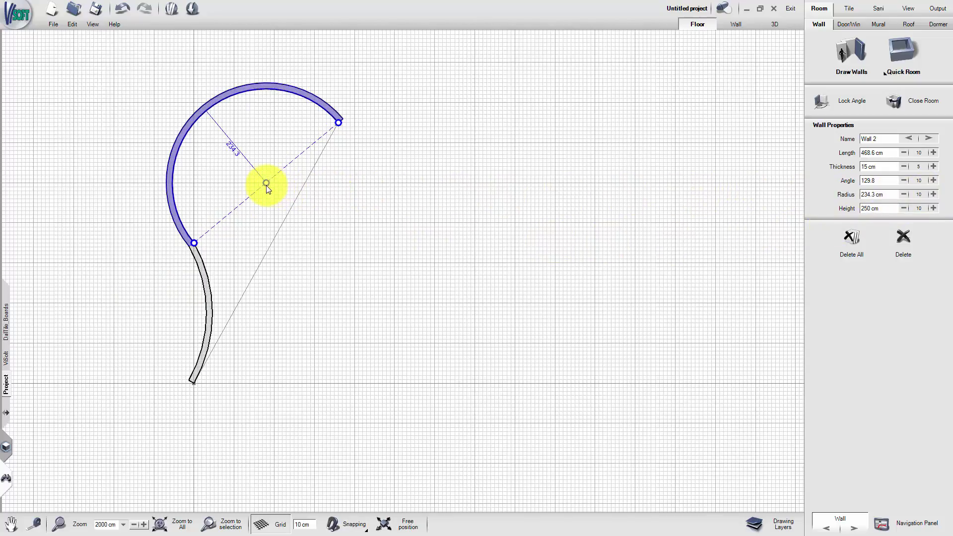
left_click_drag(266, 185, 291, 211)
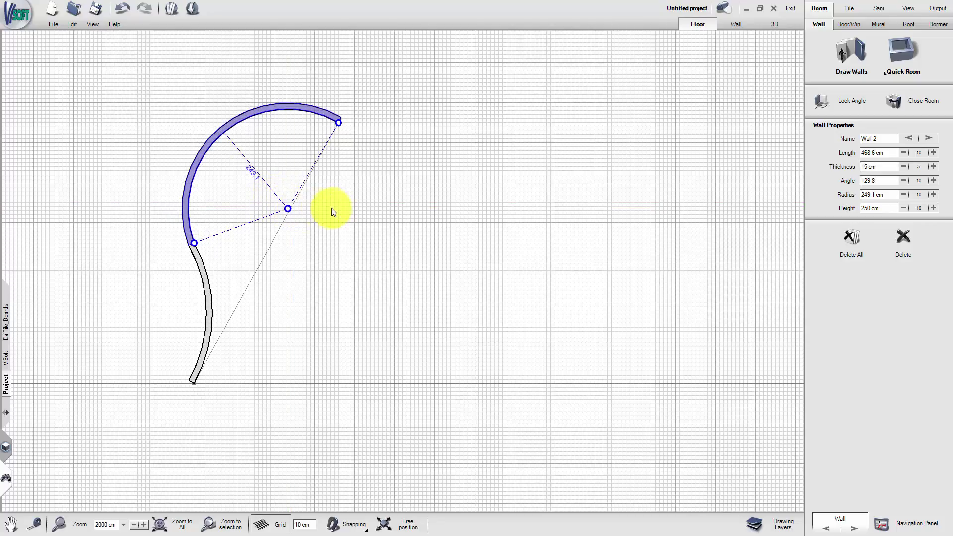
Step: From the arc's end, draw a 530 cm wall right and a 410 cm wall down
left_click(843, 61)
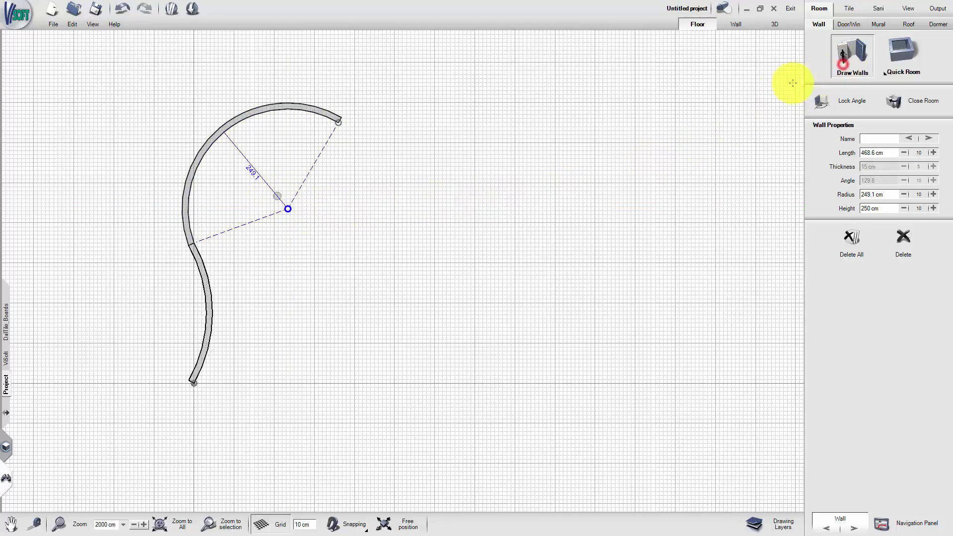
left_click(339, 122)
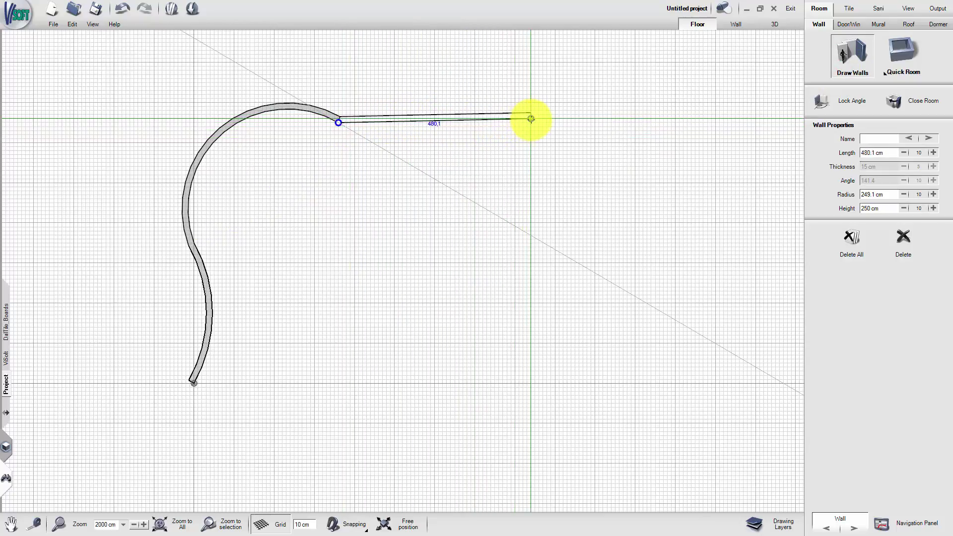
left_click(550, 122)
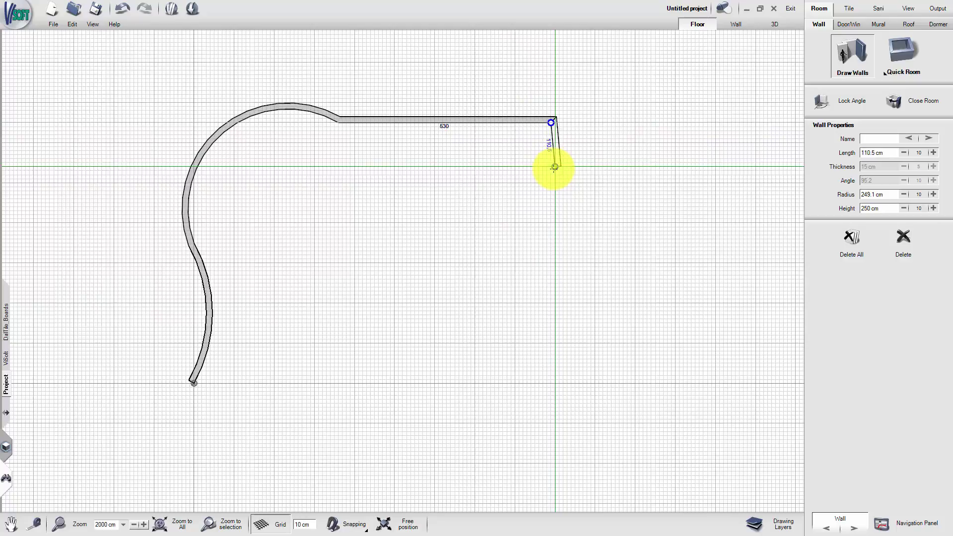
left_click(552, 287)
right_click(551, 286)
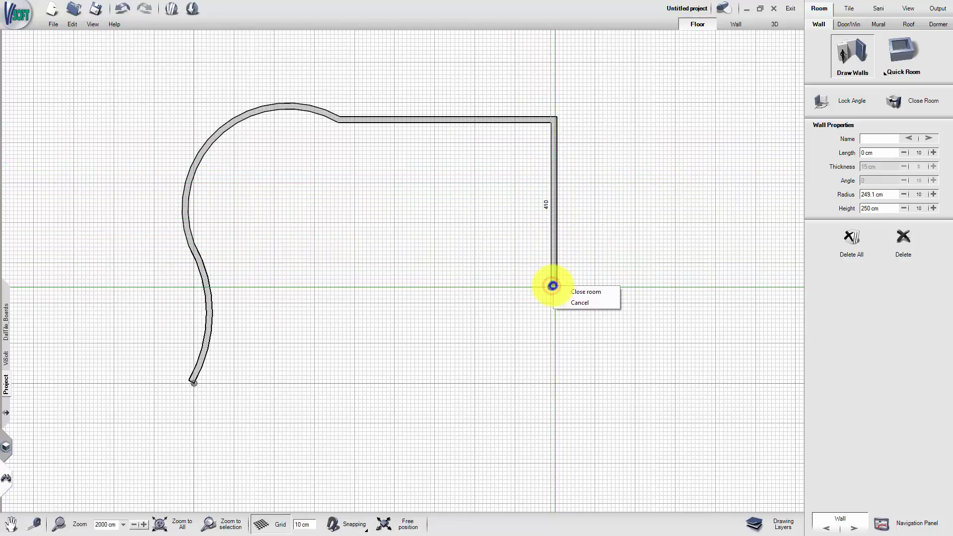
left_click(574, 301)
left_click(464, 121)
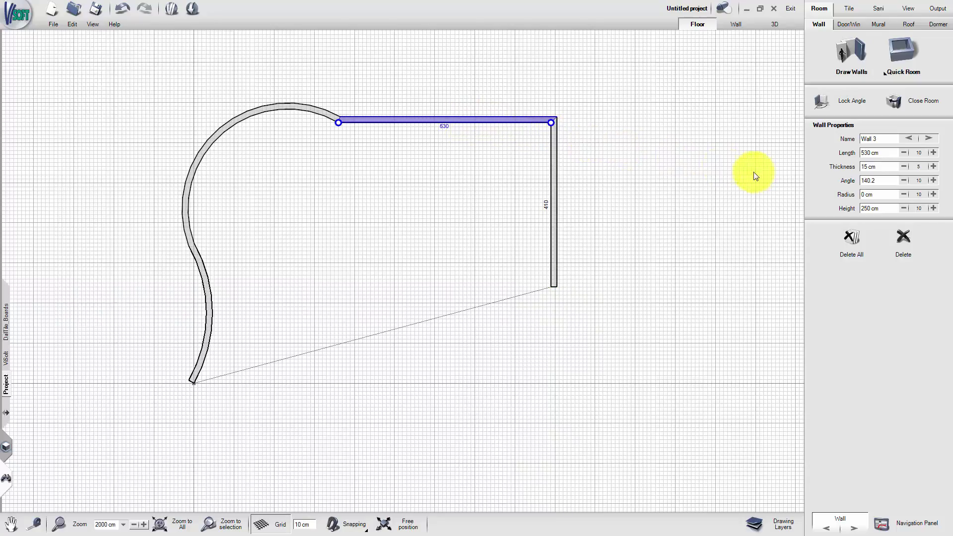
Step: Dip the top wall inward to radius -350.9 cm and bow the right wall outward to 223 cm
left_click(904, 195)
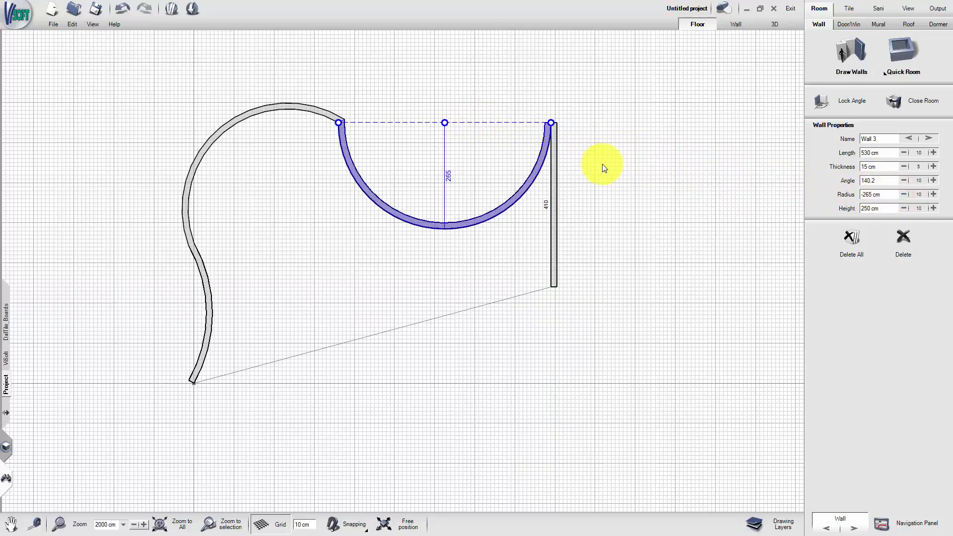
left_click_drag(445, 123, 445, 32)
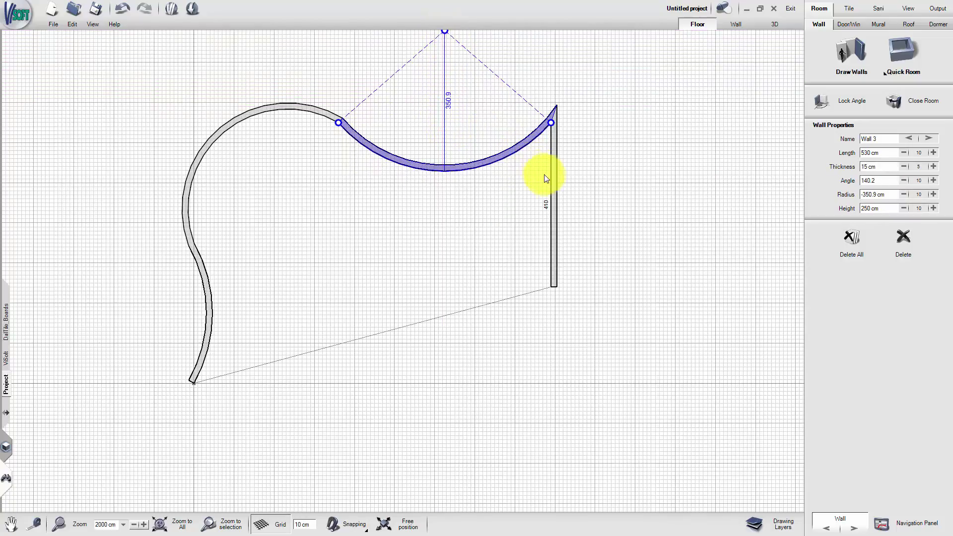
left_click(553, 190)
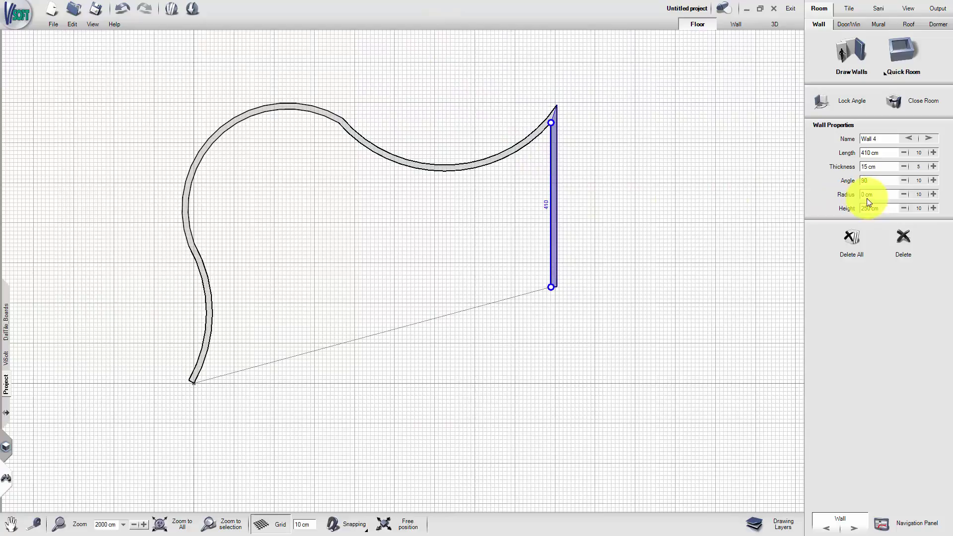
left_click(932, 193)
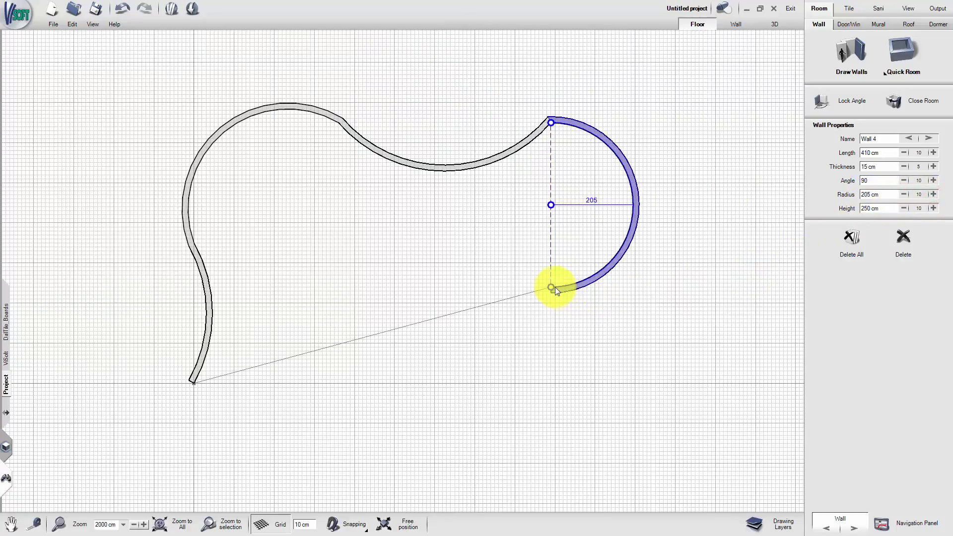
left_click_drag(552, 286, 624, 286)
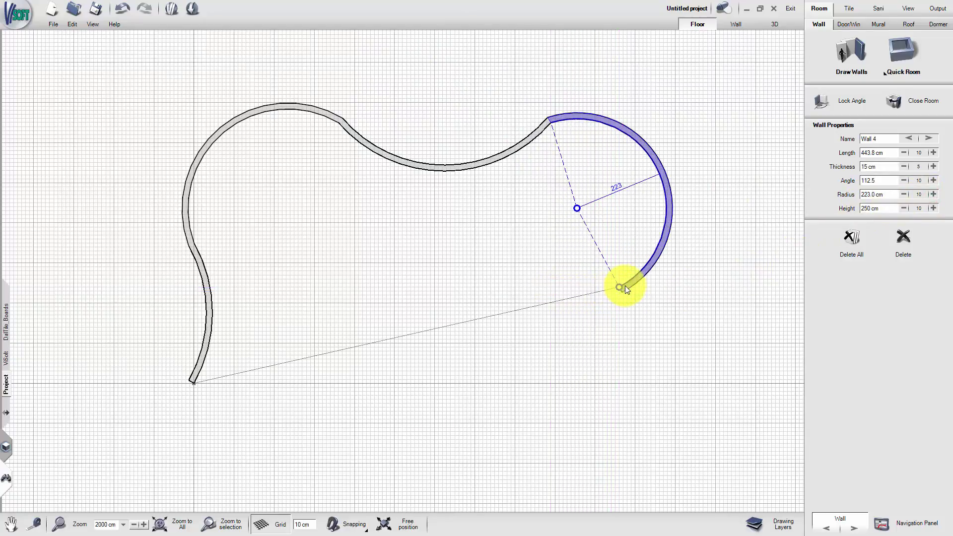
Step: Draw a 506.9 cm wall down-left from the arc's end and close the room with a 613 cm bottom wall
left_click(838, 64)
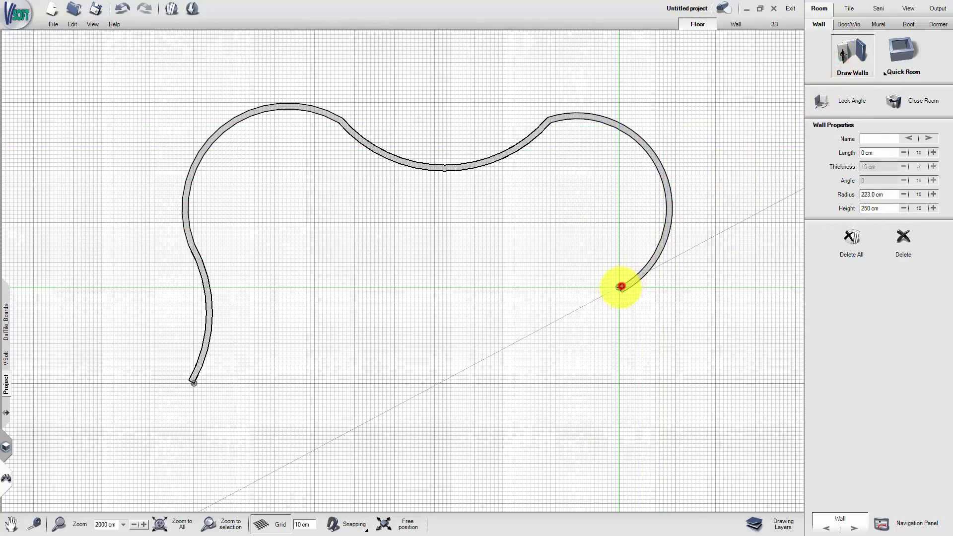
left_click(621, 287)
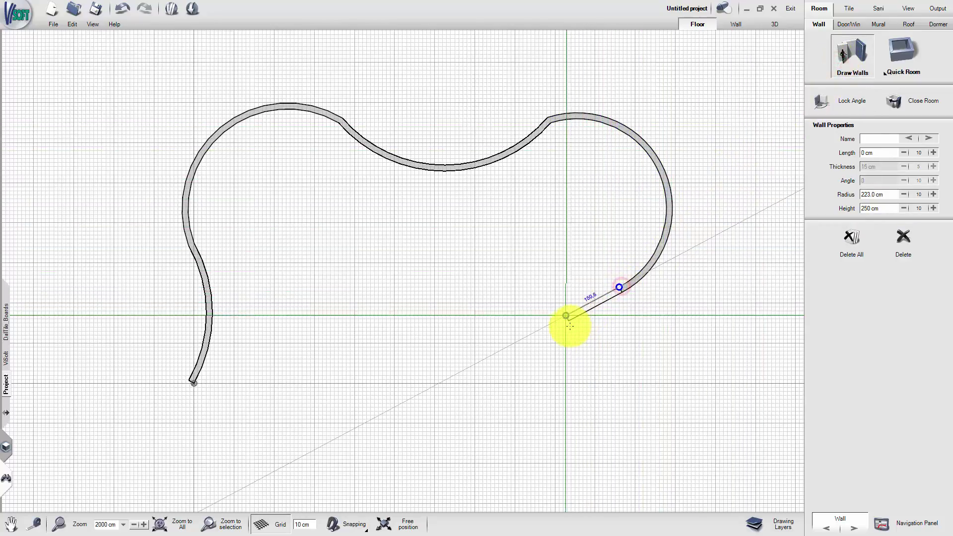
right_click(442, 388)
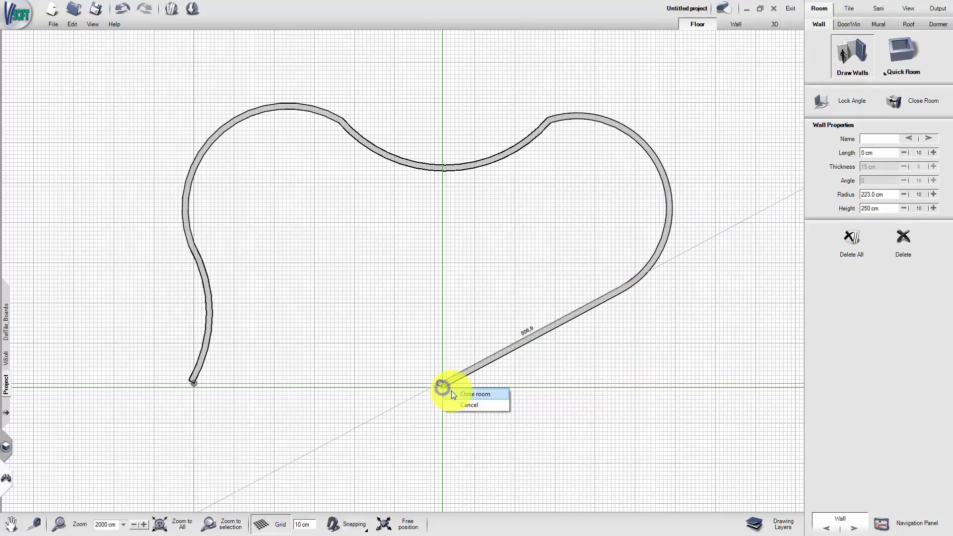
left_click(461, 392)
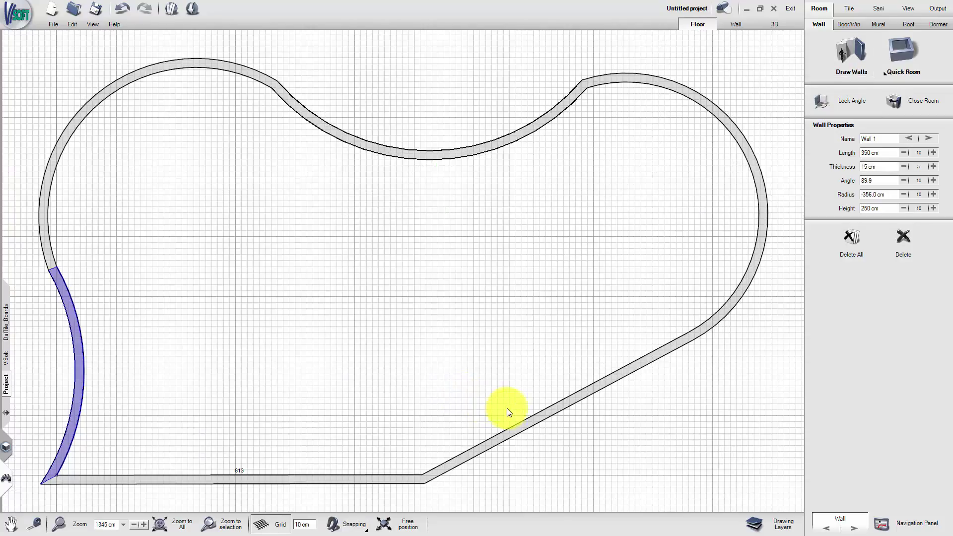
Step: Curve the diagonal wall into a gentle inward arc of radius -357.9 cm
left_click(543, 415)
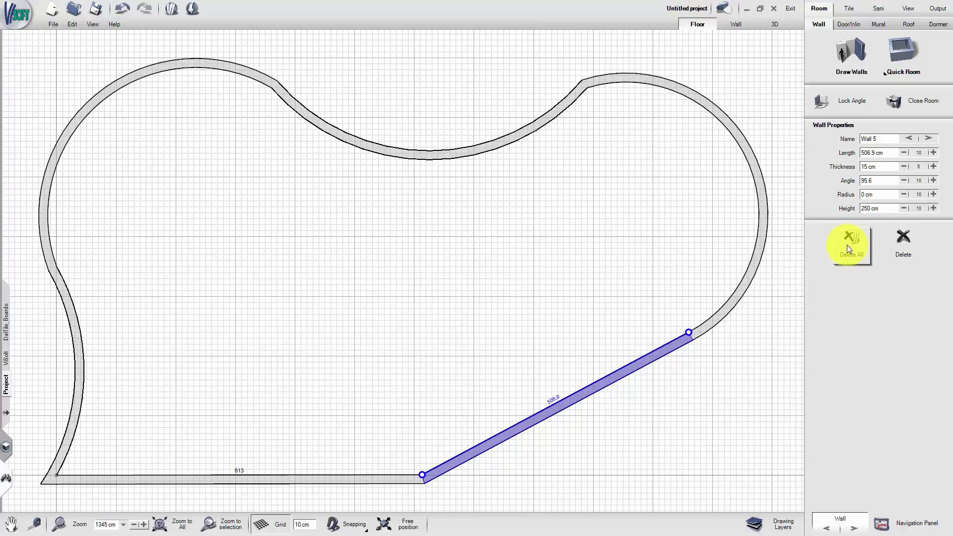
left_click(904, 195)
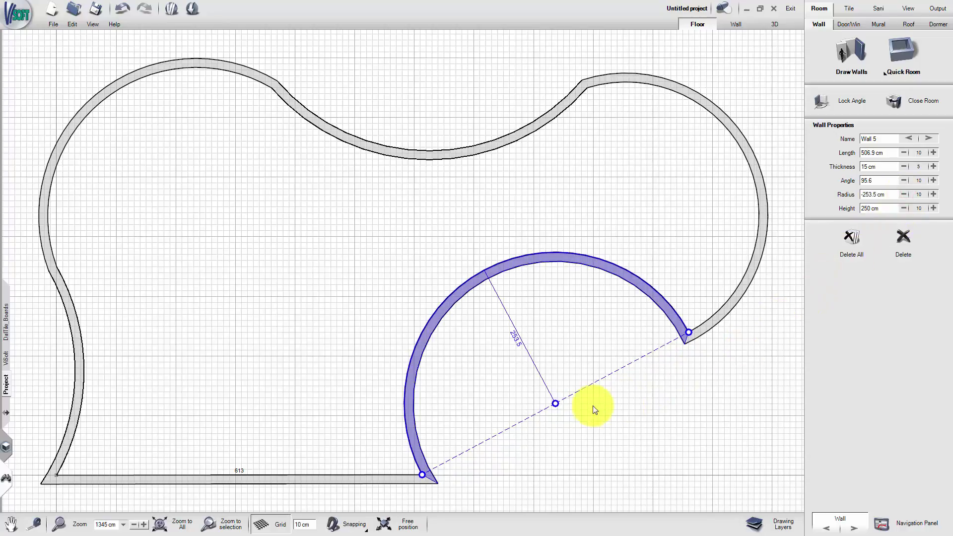
left_click_drag(556, 403, 616, 521)
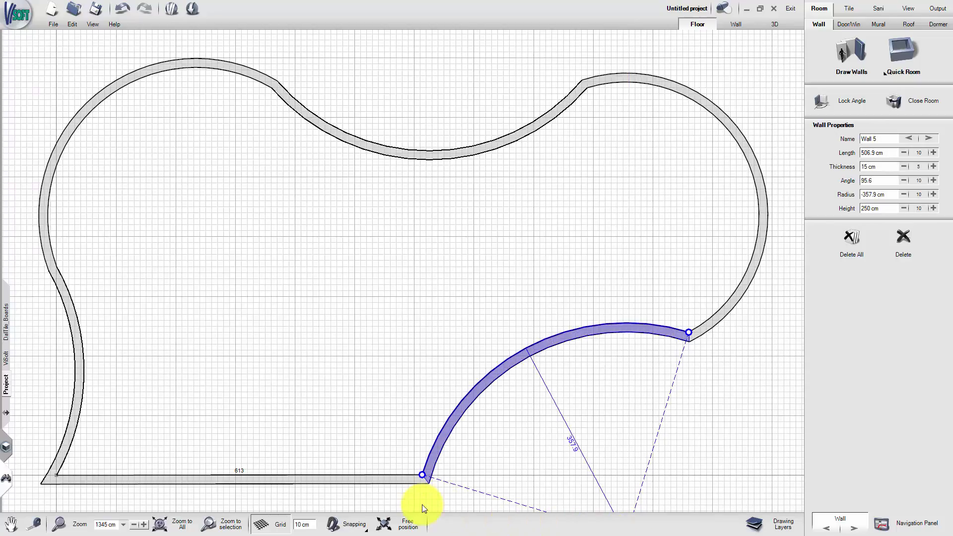
Step: Bow the 613 cm bottom wall outward into a 306.5 cm radius semicircle and fit the plan in view
left_click(316, 482)
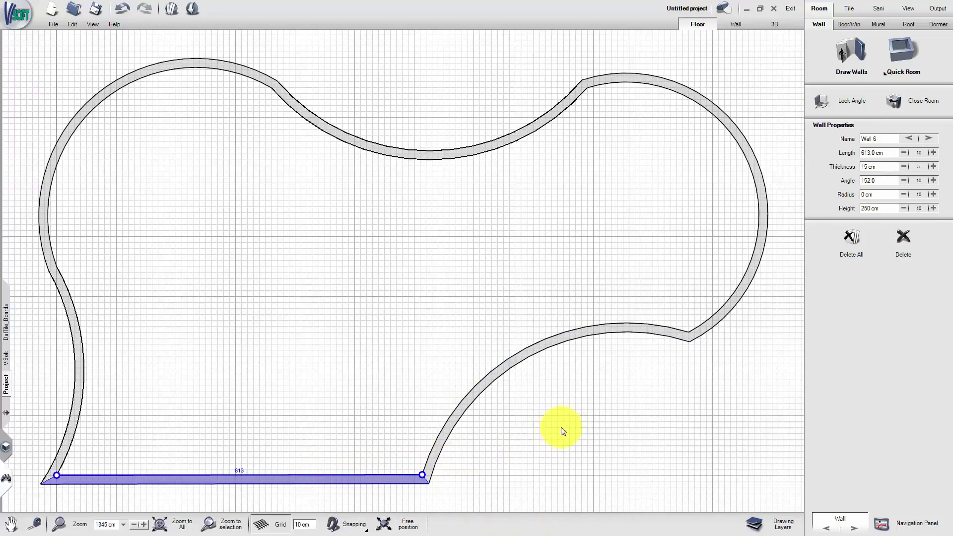
left_click(932, 194)
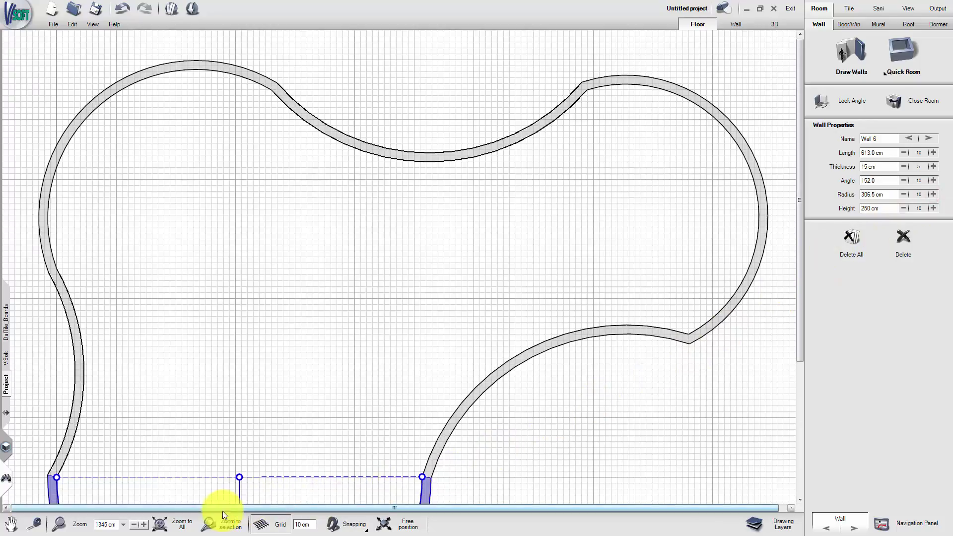
left_click(183, 523)
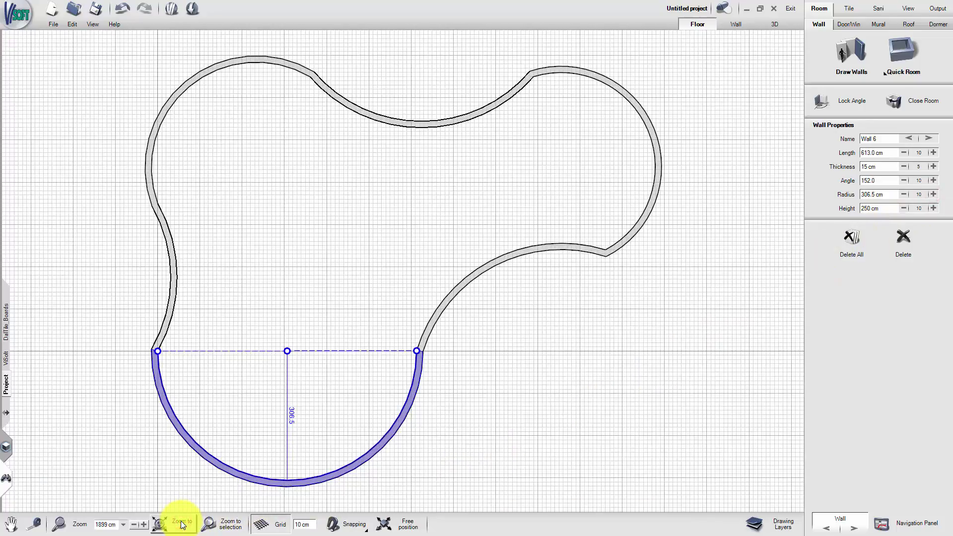